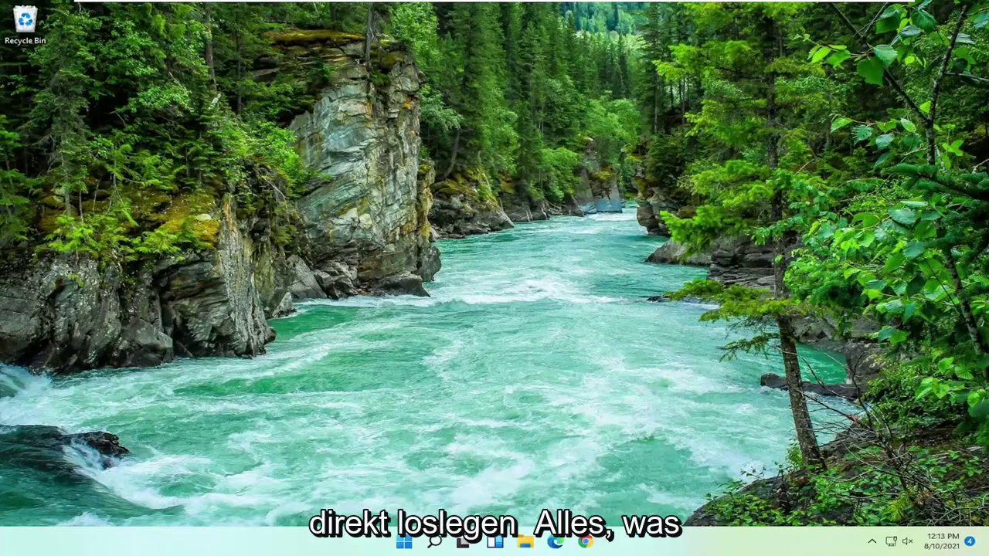
# Search for regedit and launch Registry Editor as administrator
pyautogui.click(435, 542)
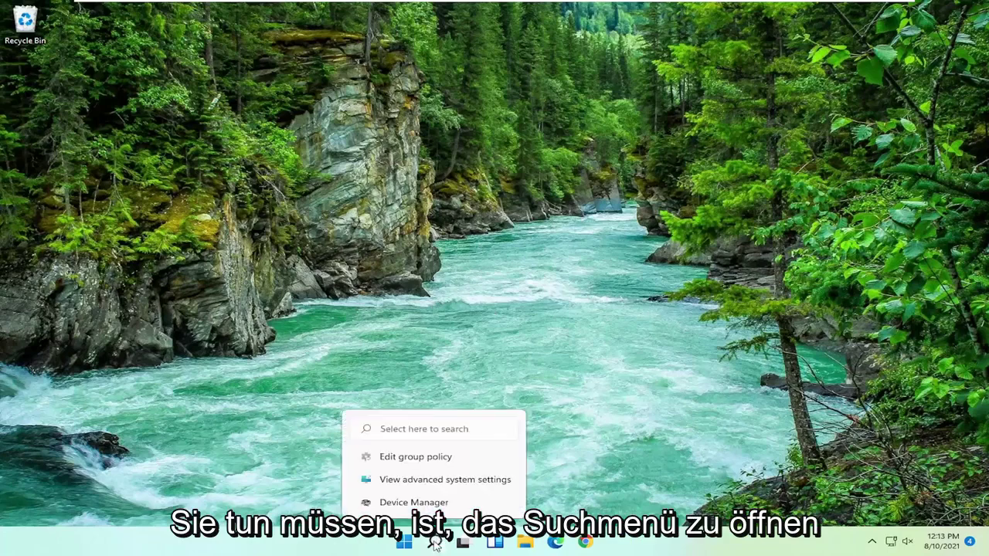
pyautogui.write('reged')
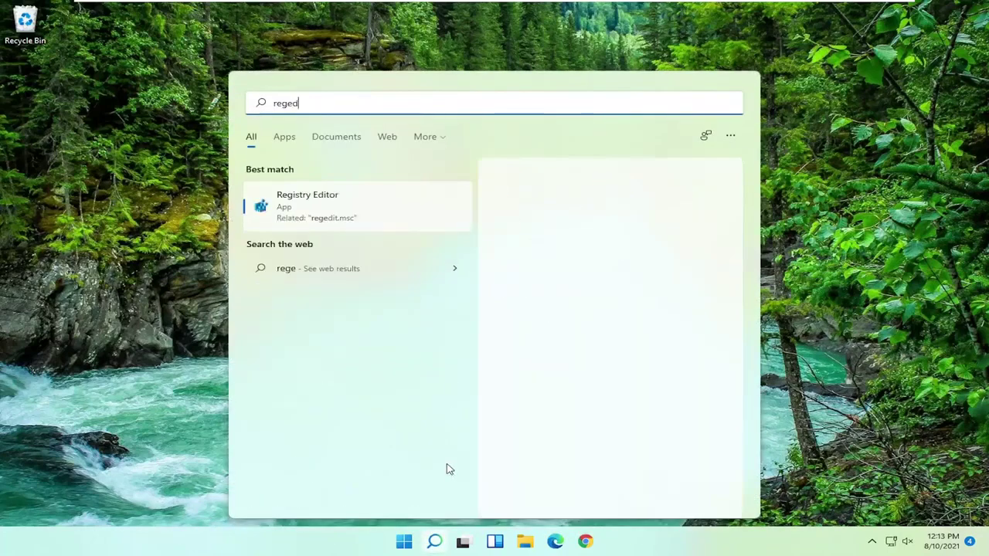
pyautogui.write('it')
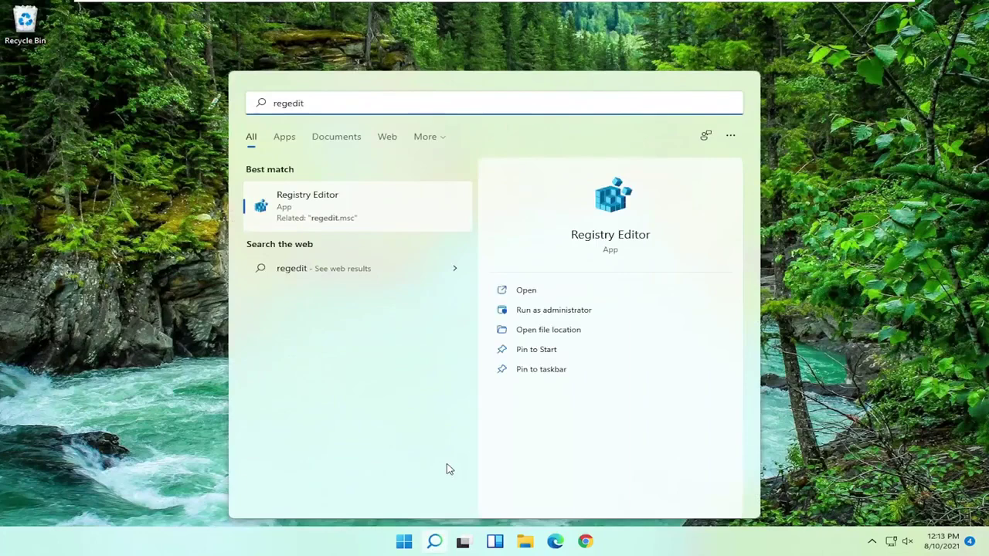
pyautogui.rightClick(342, 218)
pyautogui.click(394, 231)
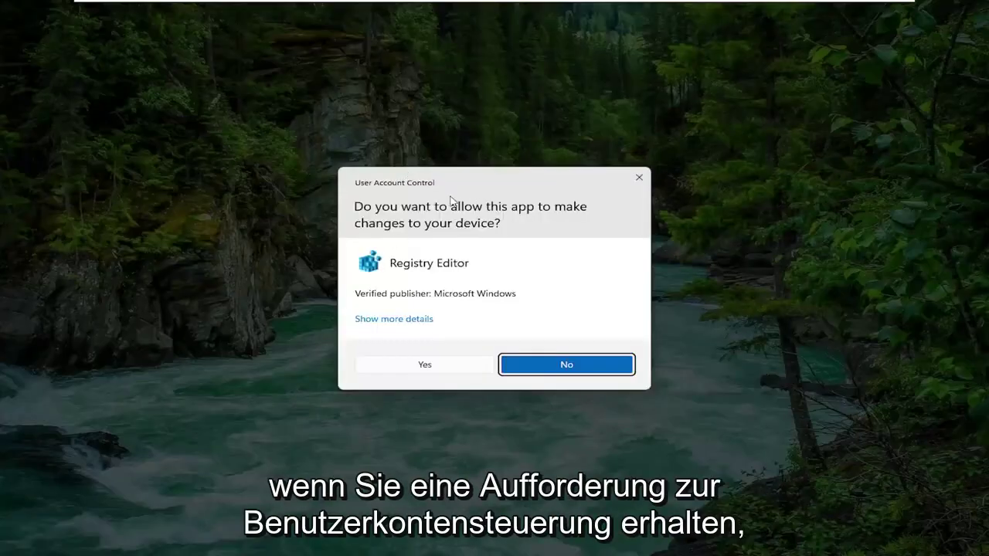
# Approve the UAC prompt and collapse HKEY_LOCAL_MACHINE back to the top Computer level
pyautogui.click(425, 366)
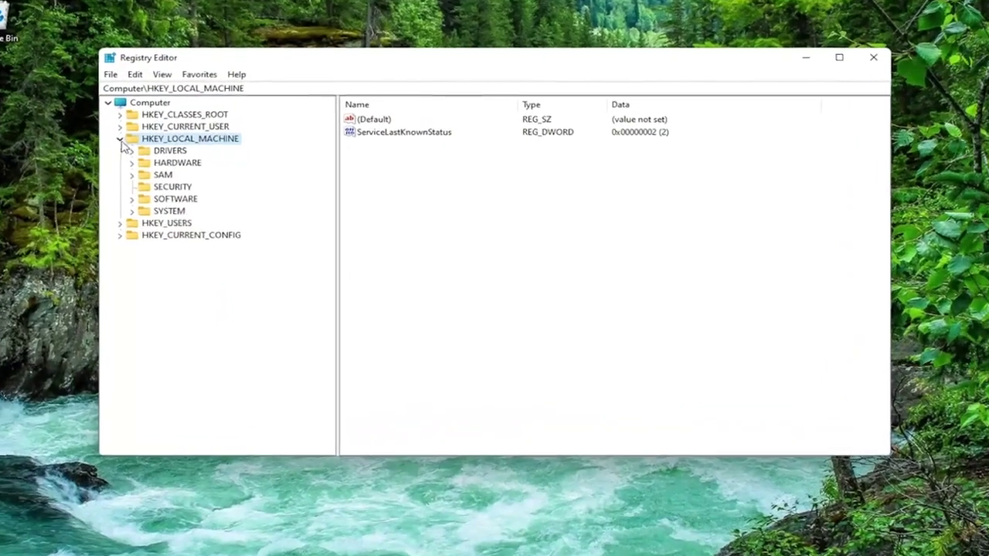
pyautogui.click(120, 140)
pyautogui.press('Left')
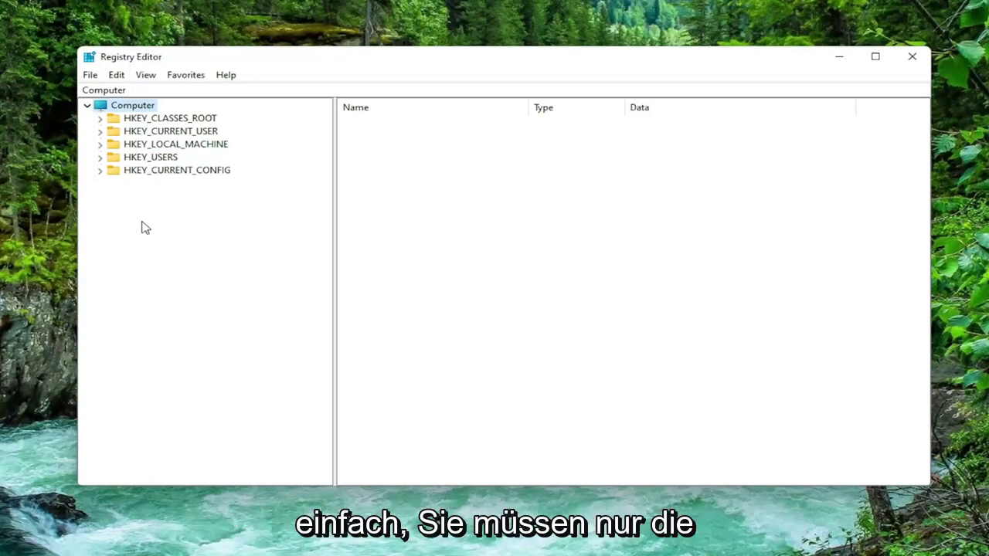
# Look at the File > Export and File > Import dialogs, cancelling both without changes
pyautogui.click(93, 75)
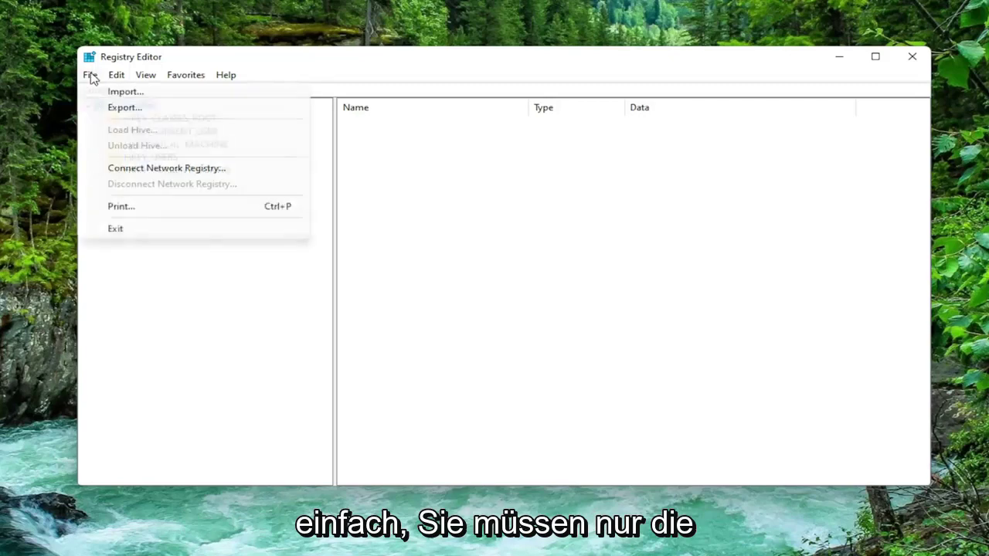
pyautogui.click(120, 107)
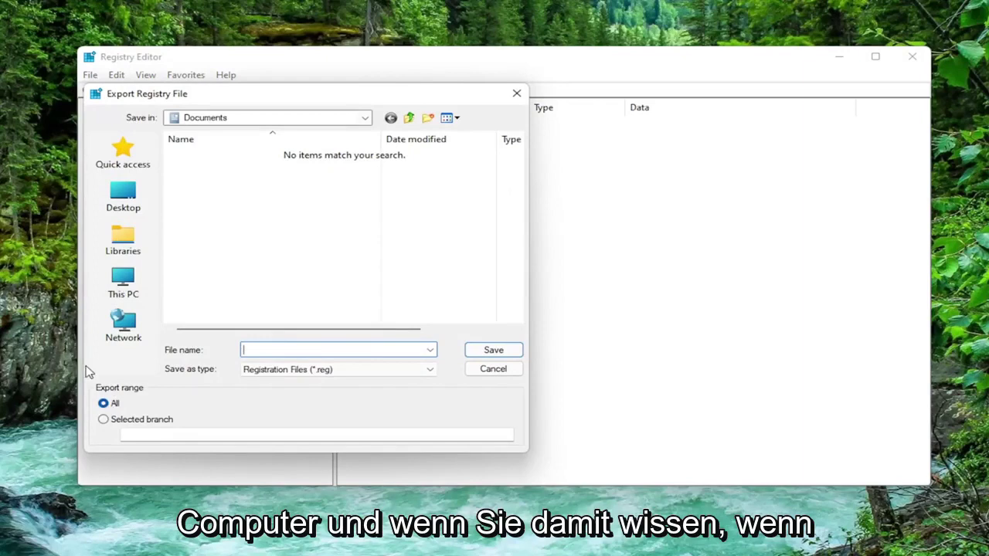
pyautogui.click(517, 92)
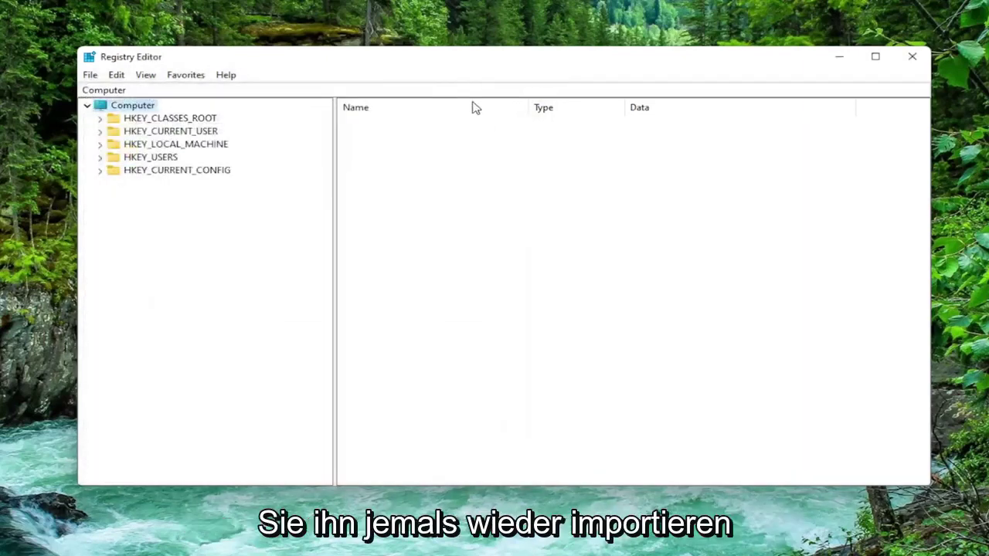
pyautogui.click(90, 75)
pyautogui.click(117, 93)
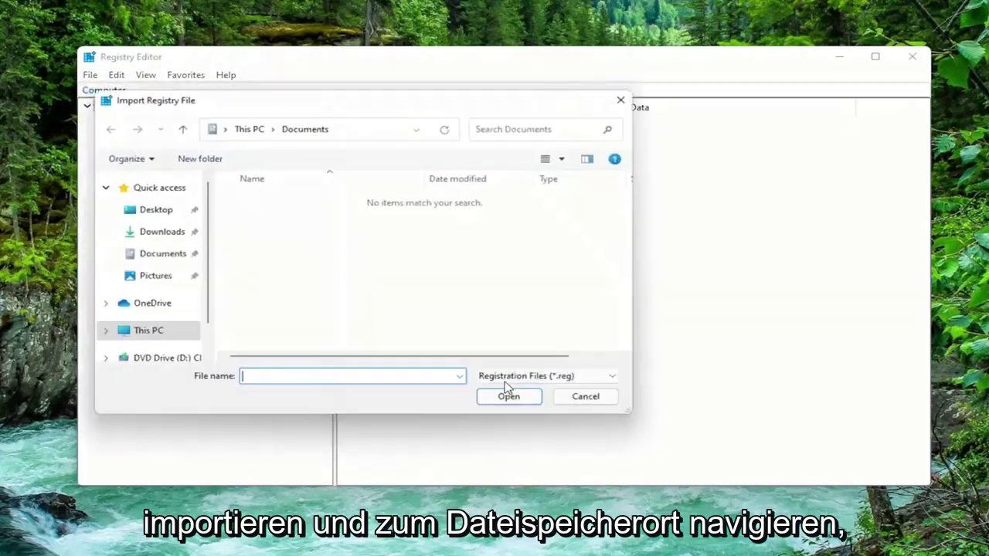
pyautogui.click(605, 407)
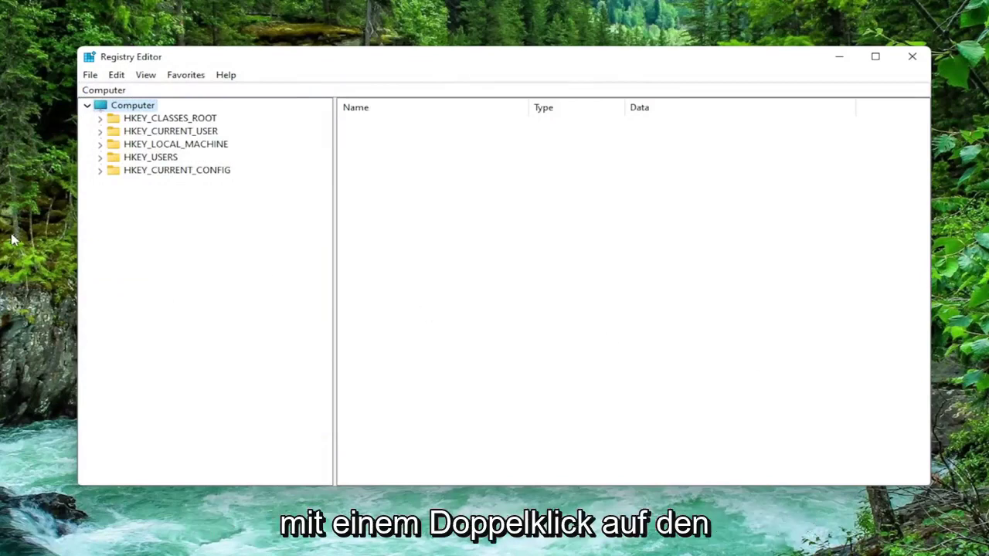
# Expand HKEY_LOCAL_MACHINE\SOFTWARE\Policies\Microsoft and select Windows Defender, revealing DisableAntiSpyware set to 1
pyautogui.doubleClick(161, 145)
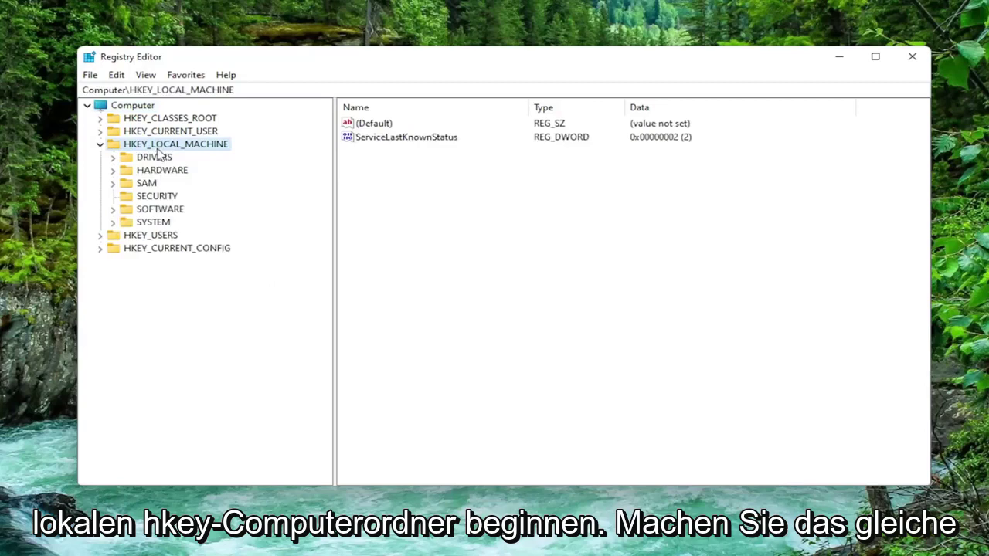
pyautogui.doubleClick(155, 209)
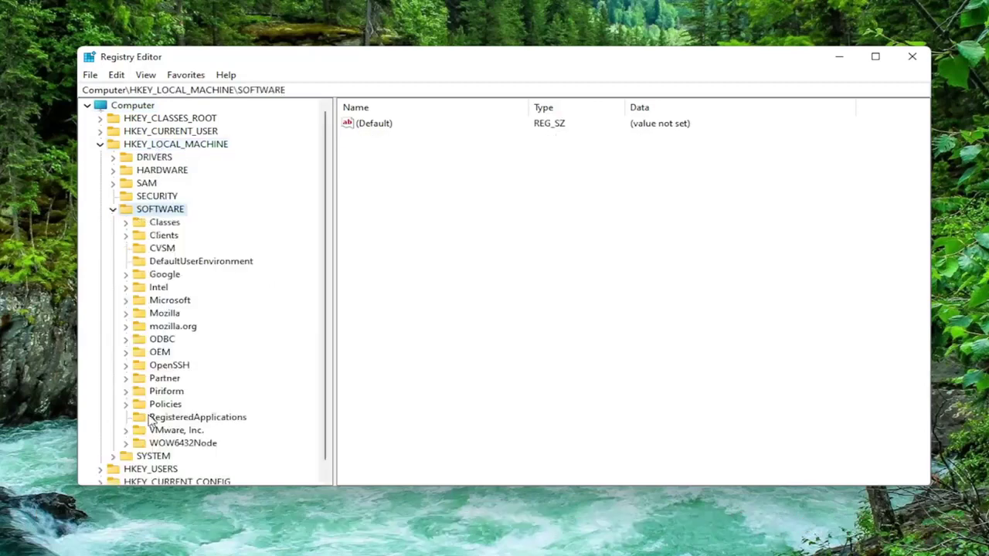
pyautogui.doubleClick(158, 405)
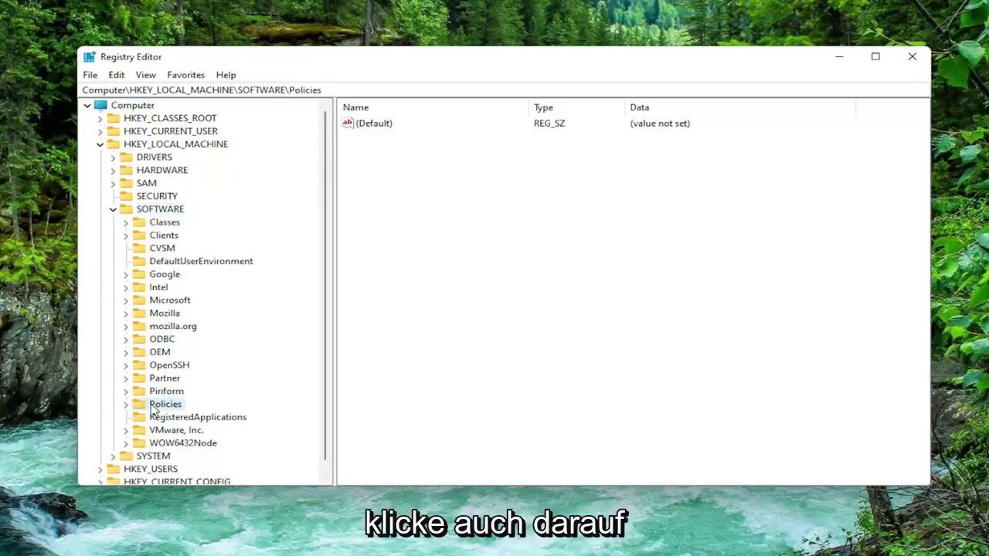
pyautogui.click(186, 418)
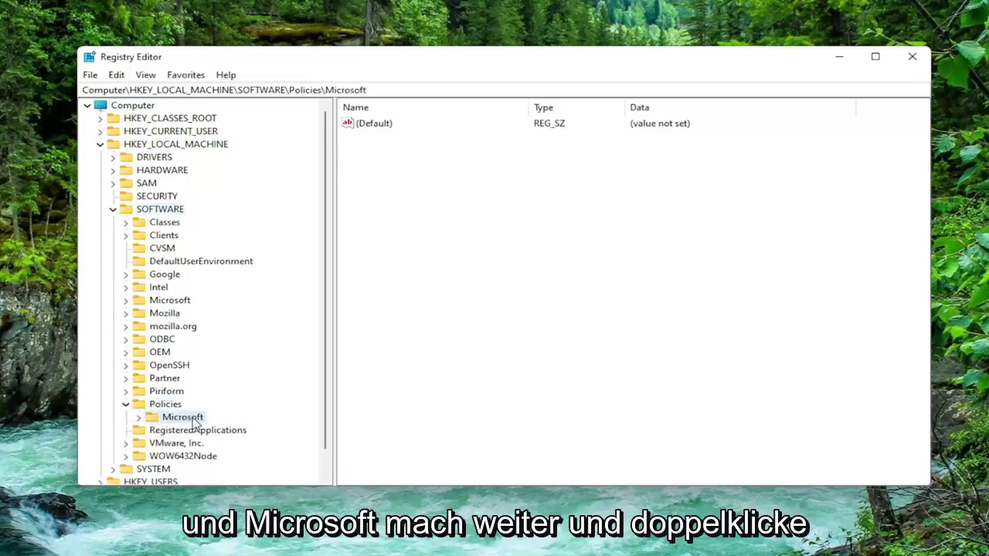
pyautogui.doubleClick(193, 421)
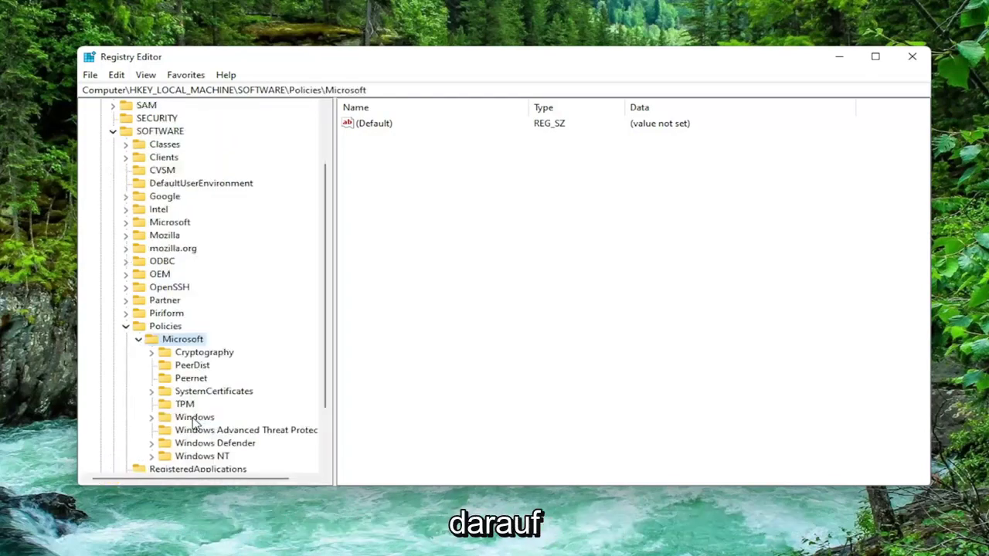
pyautogui.scroll(-2, 194, 419)
pyautogui.click(200, 366)
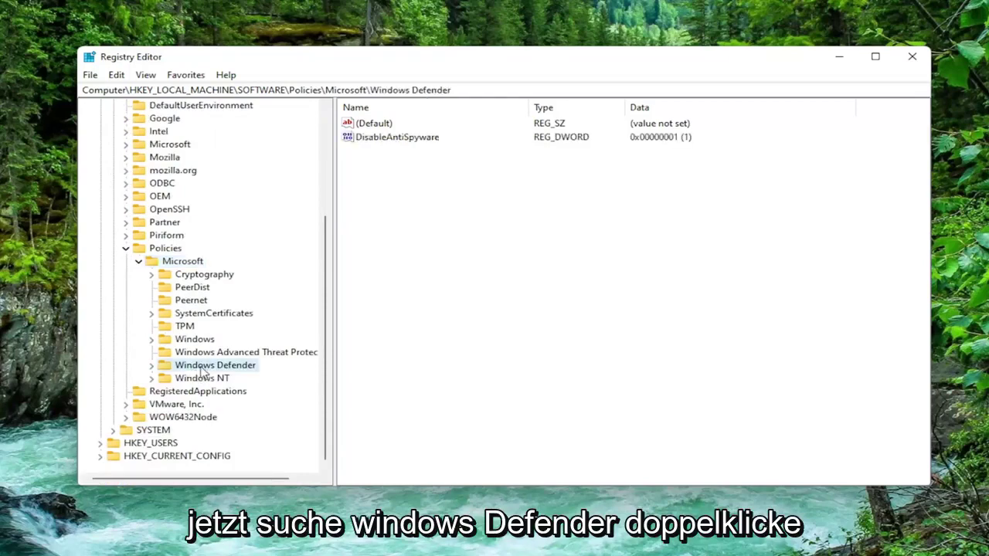
pyautogui.doubleClick(201, 366)
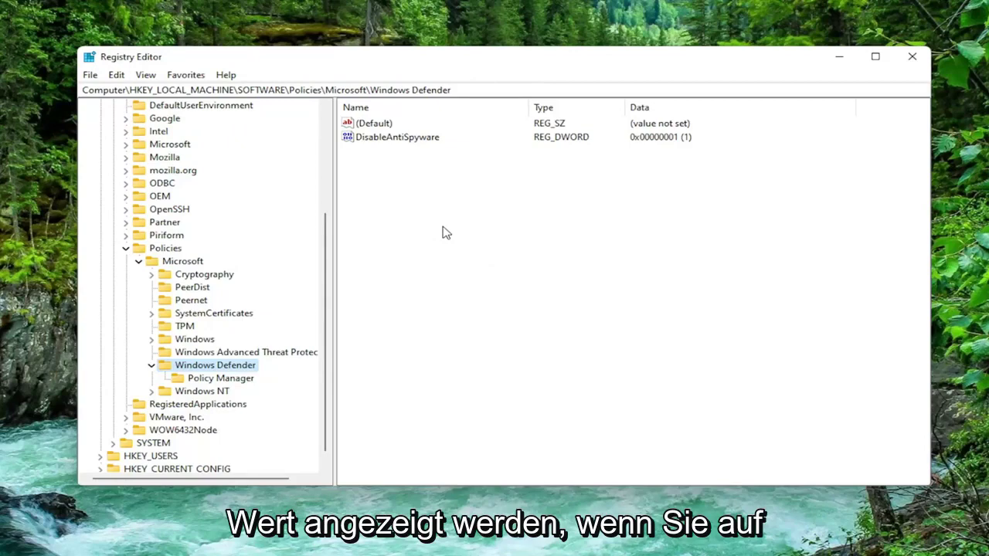
# Delete the DisableAntiSpyware value and confirm the deletion
pyautogui.rightClick(405, 144)
pyautogui.click(446, 187)
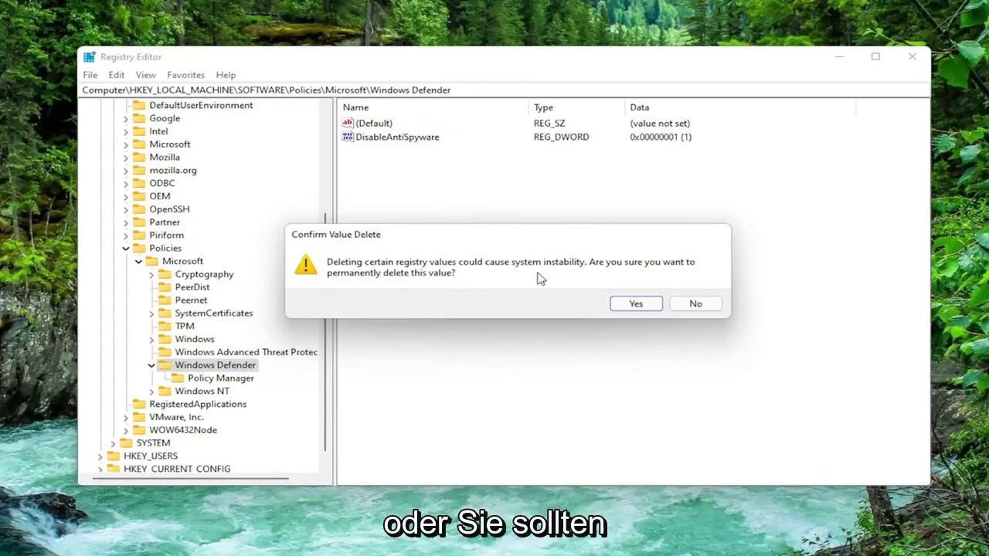
pyautogui.click(636, 303)
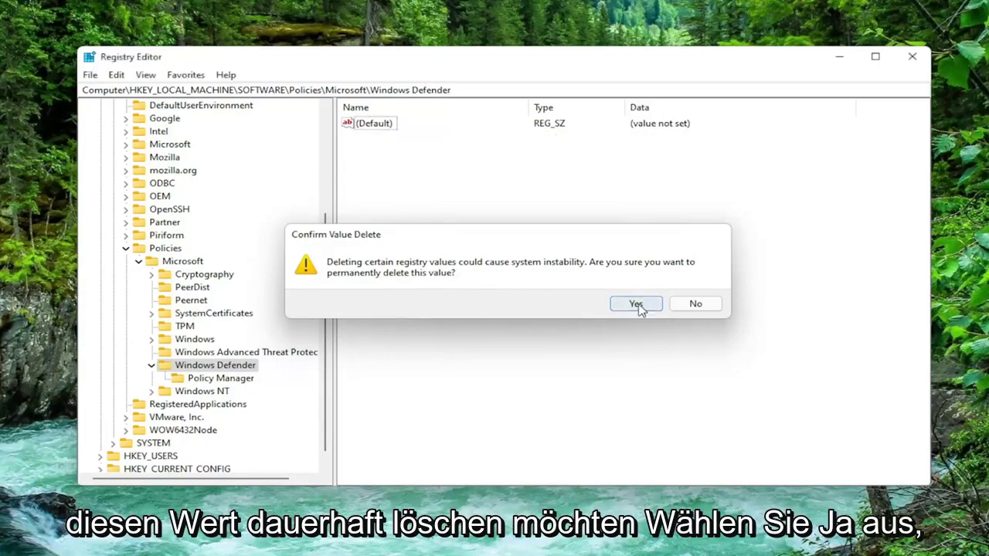
# Collapse the key tree back to Computer and close Registry Editor
pyautogui.click(151, 365)
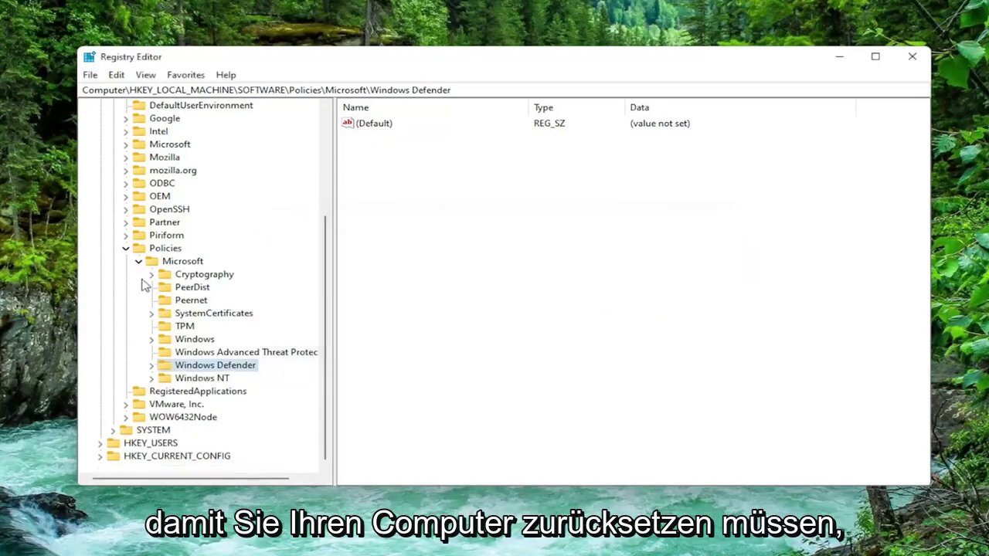
pyautogui.click(138, 261)
pyautogui.click(125, 378)
pyautogui.click(113, 195)
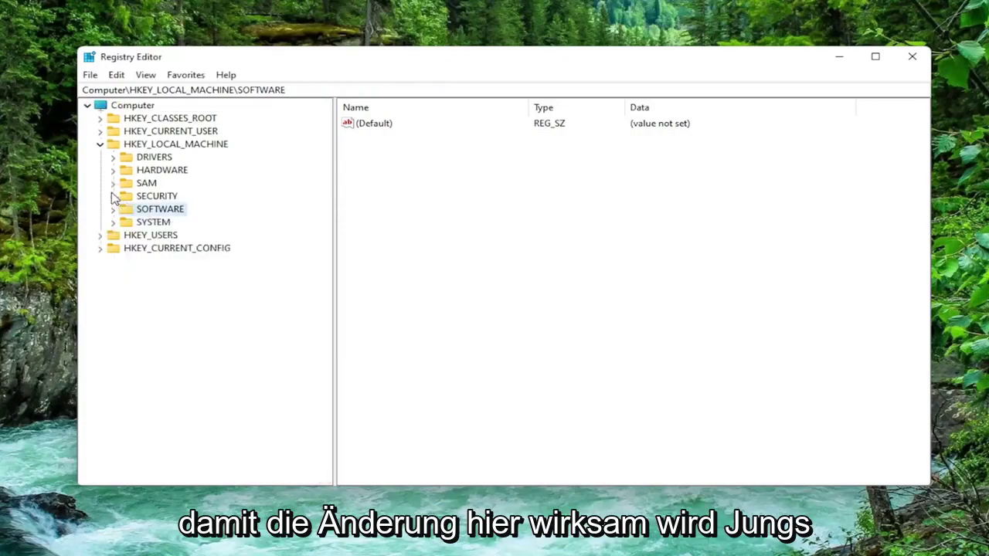
pyautogui.click(100, 143)
pyautogui.click(151, 105)
pyautogui.click(911, 56)
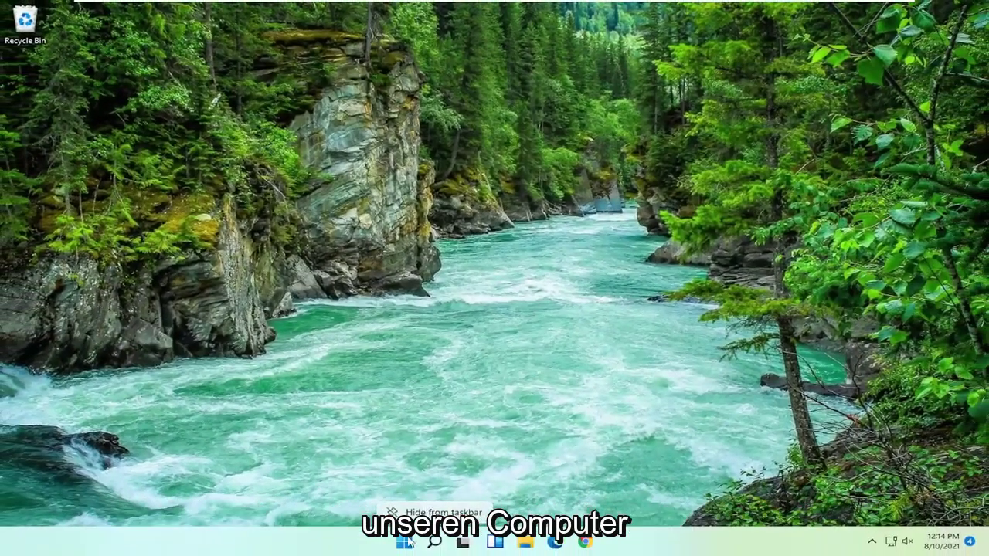
pyautogui.rightClick(409, 543)
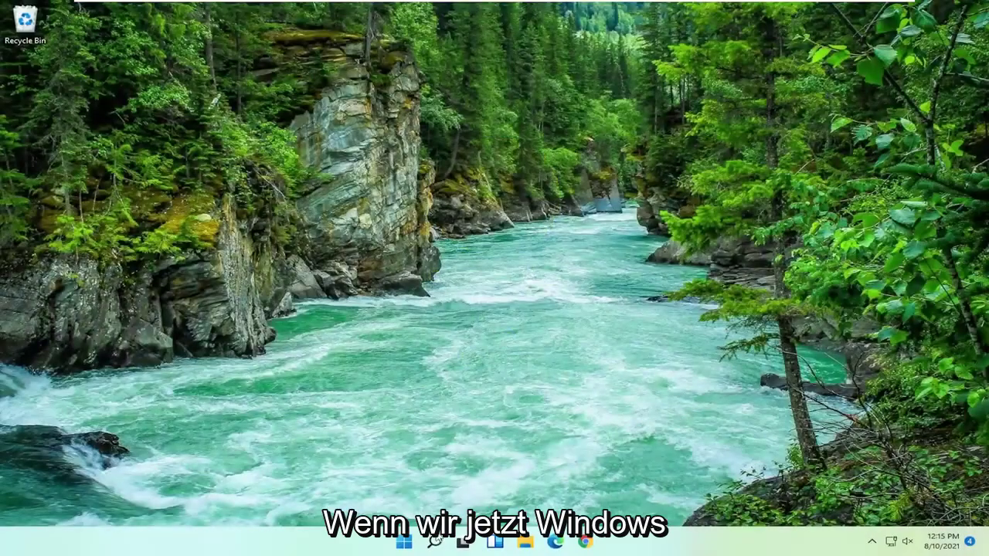
# Search for 'windows security' and open the Windows Security app
pyautogui.click(435, 541)
pyautogui.write('w')
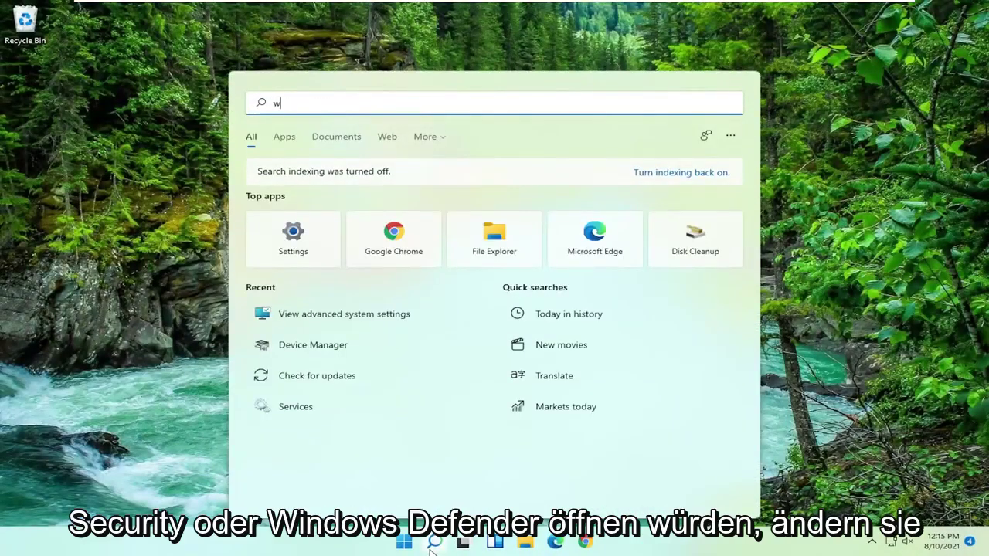
pyautogui.write('indows security')
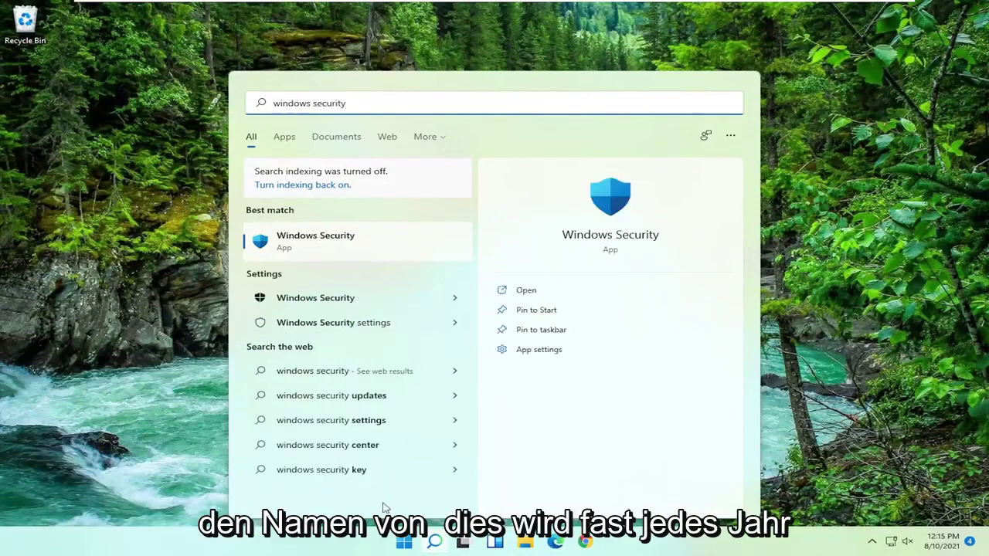
pyautogui.click(309, 241)
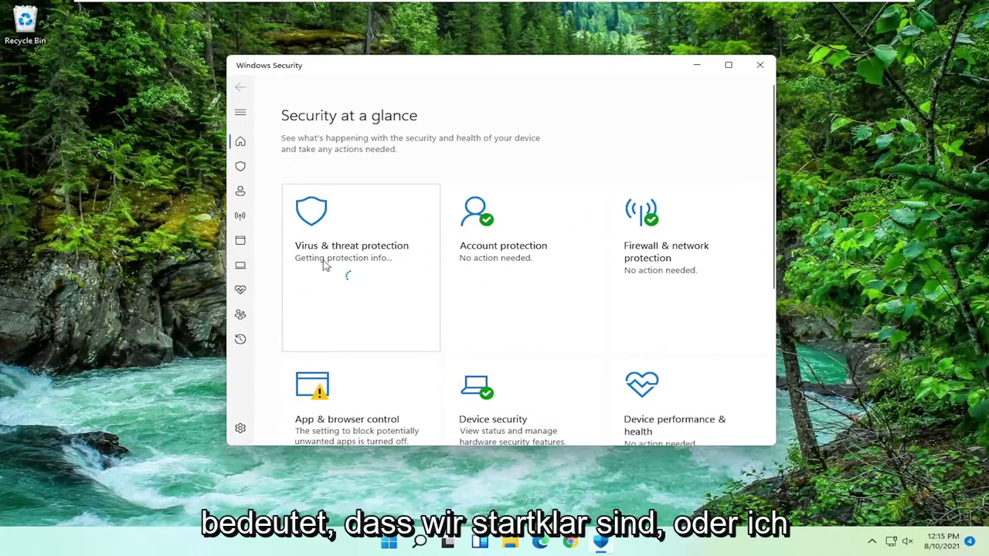
# View the Virus & threat protection status, then minimise Windows Security
pyautogui.click(365, 263)
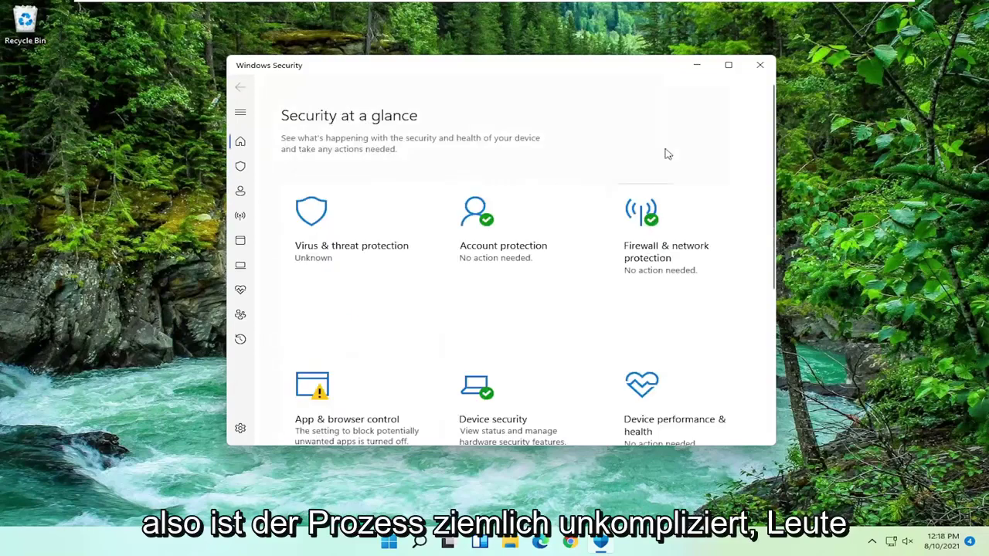
pyautogui.click(698, 65)
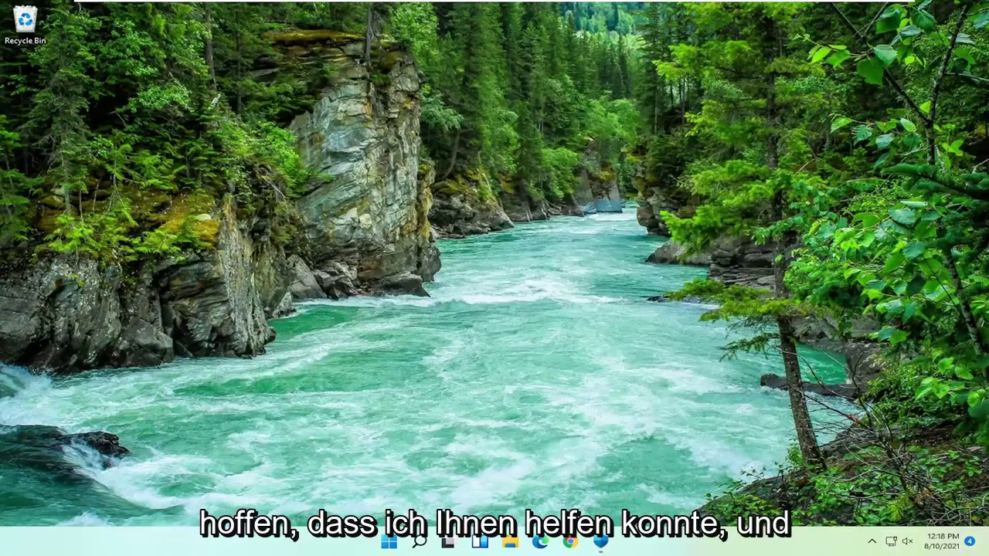